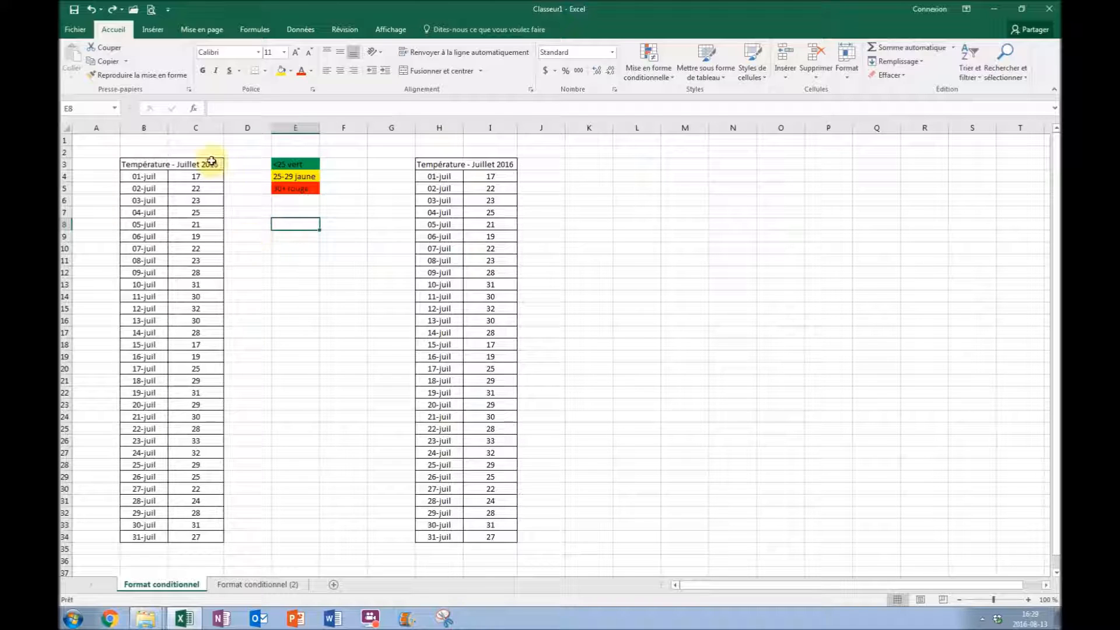
left_click_drag(188, 179, 195, 224)
left_click(238, 241)
left_click(239, 197)
left_click(197, 208)
left_click(210, 295)
left_click(218, 334)
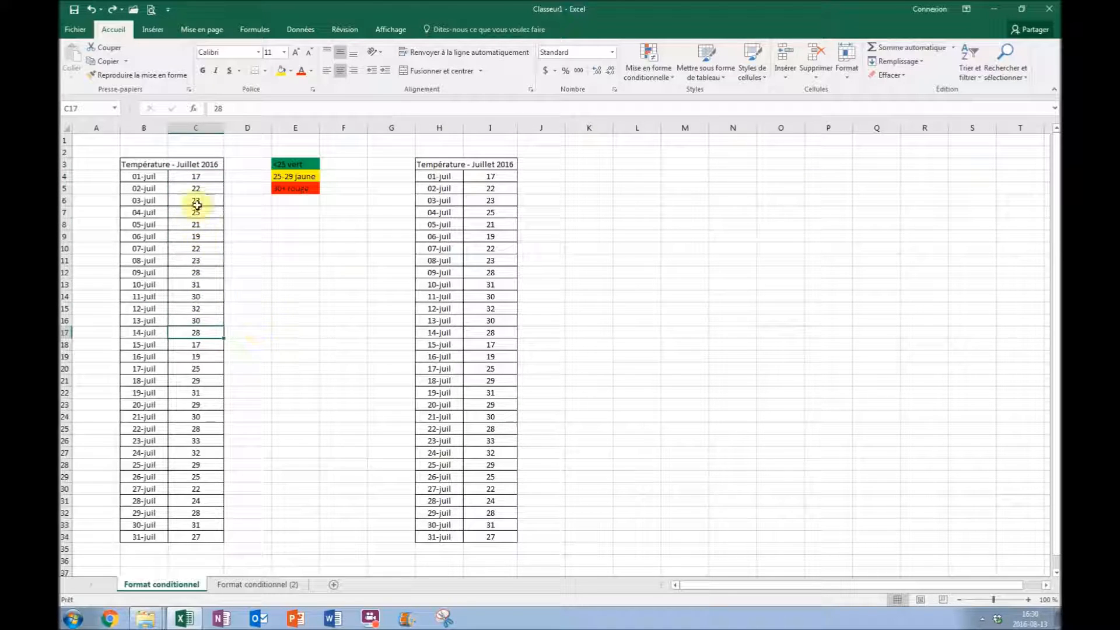
left_click_drag(204, 177, 193, 534)
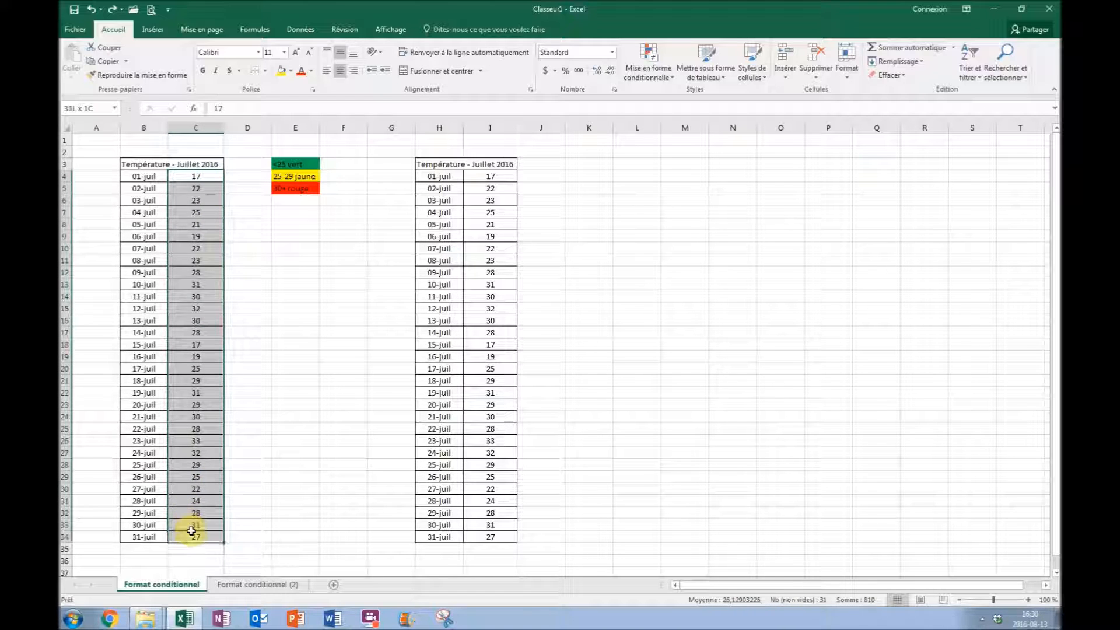
left_click(257, 298)
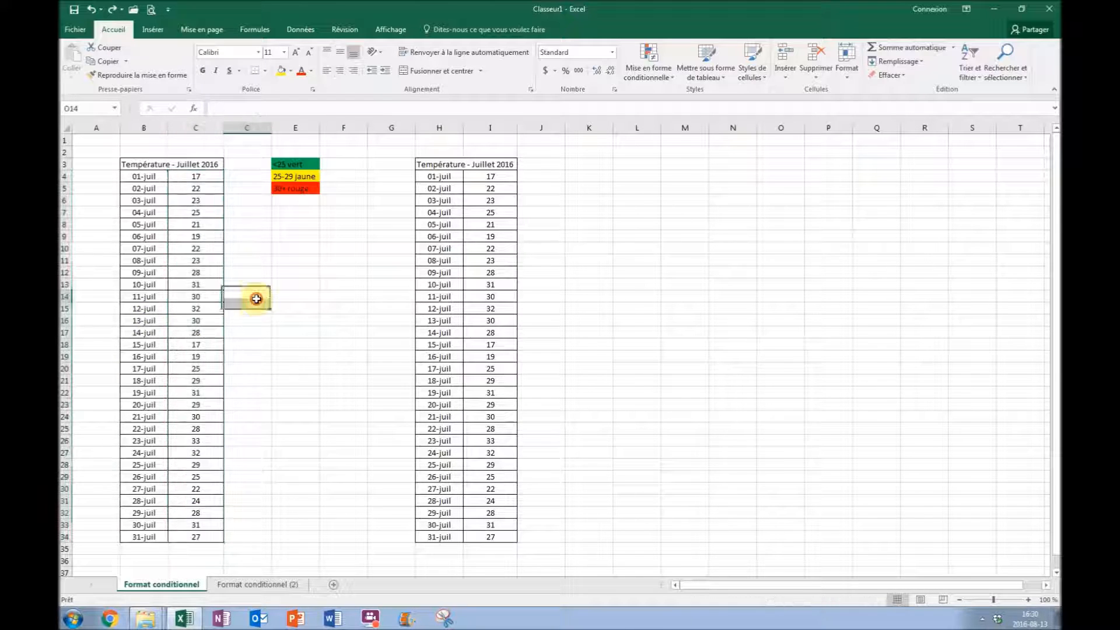
left_click_drag(197, 176, 198, 535)
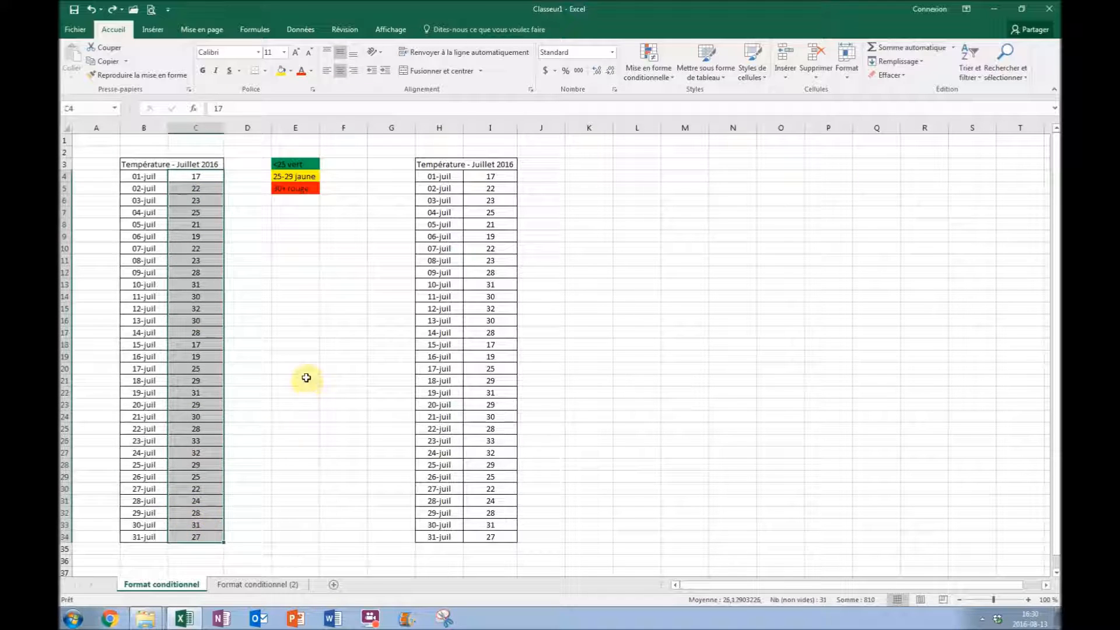
left_click(293, 328)
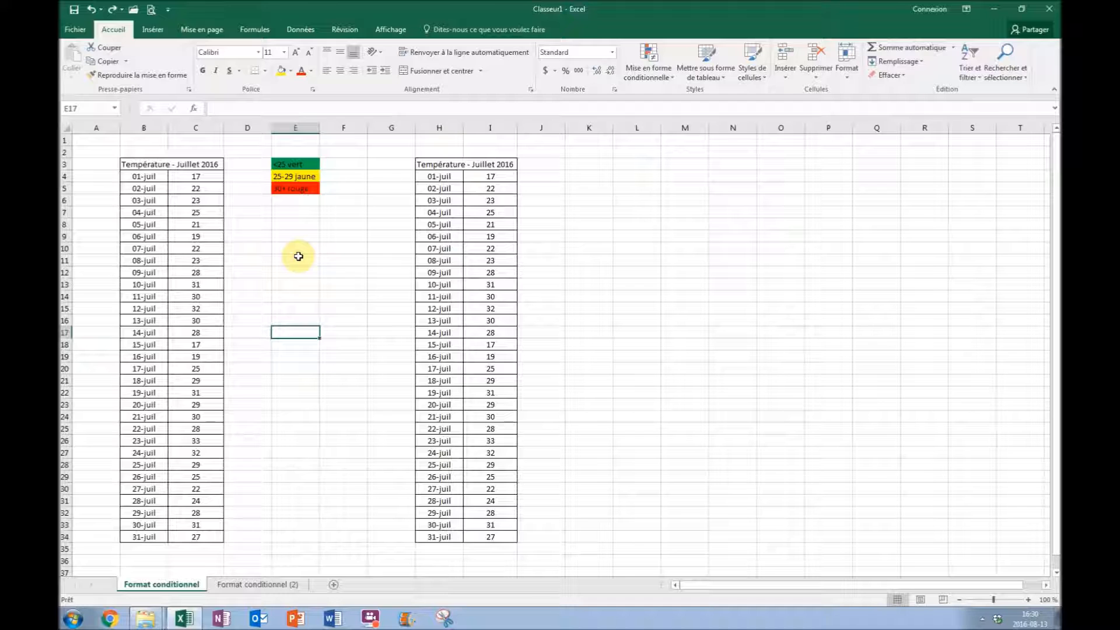
Start a less-than conditional formatting rule with threshold 25 for the temperatures in C4:C34.
left_click(209, 176)
left_click_drag(208, 176, 182, 537)
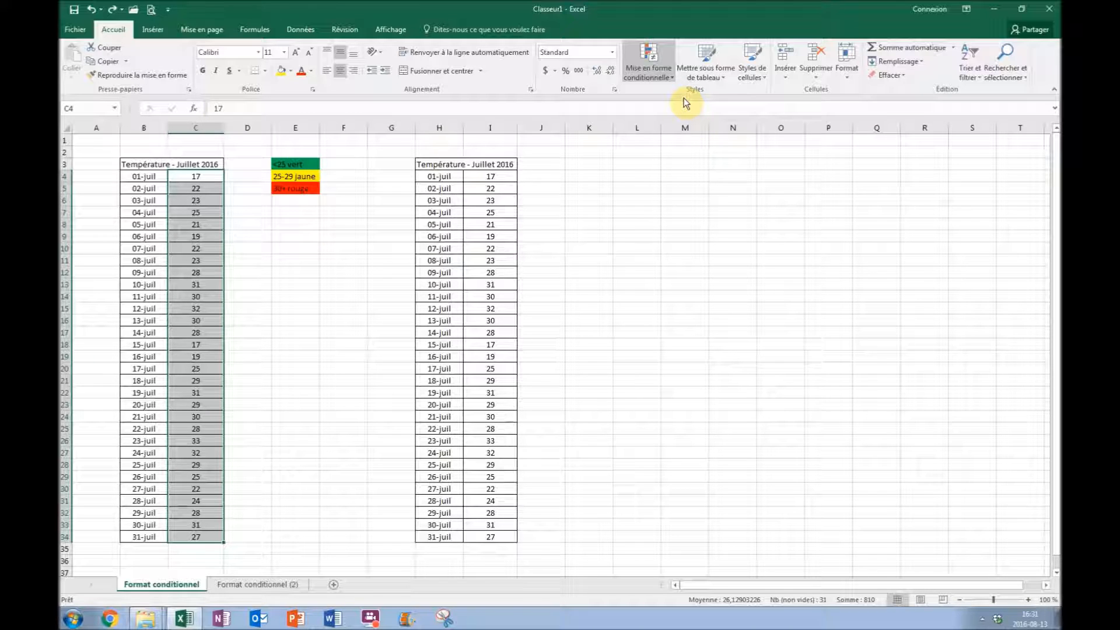
left_click(853, 134)
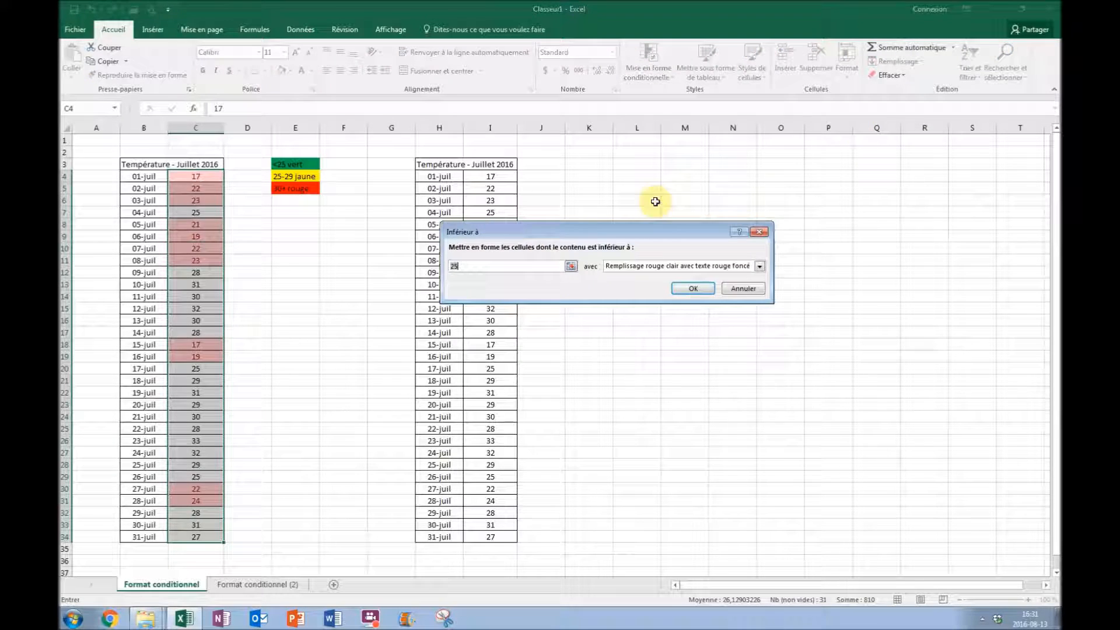
left_click_drag(491, 264, 408, 266)
type("25")
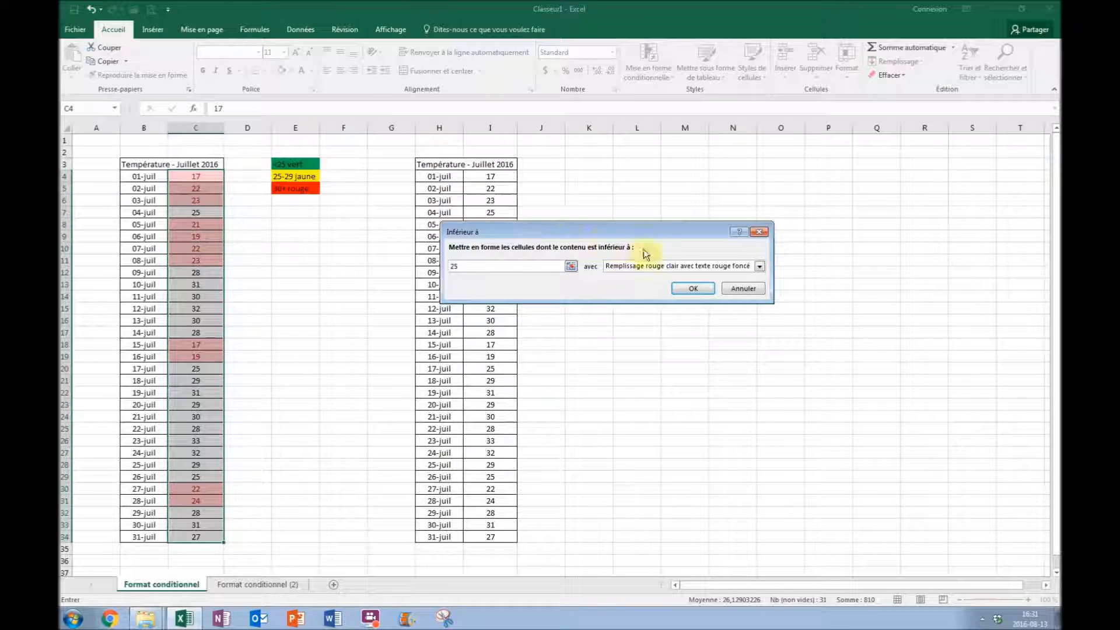
Give the less-than-25 rule a custom format with a green fill and apply it.
left_click(671, 268)
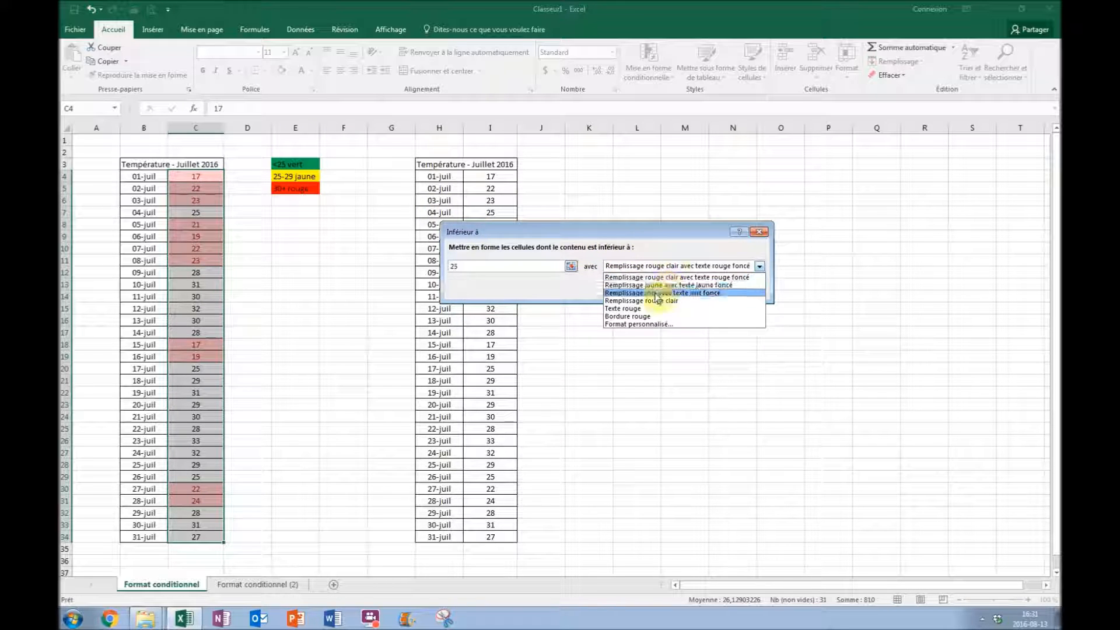
left_click(640, 324)
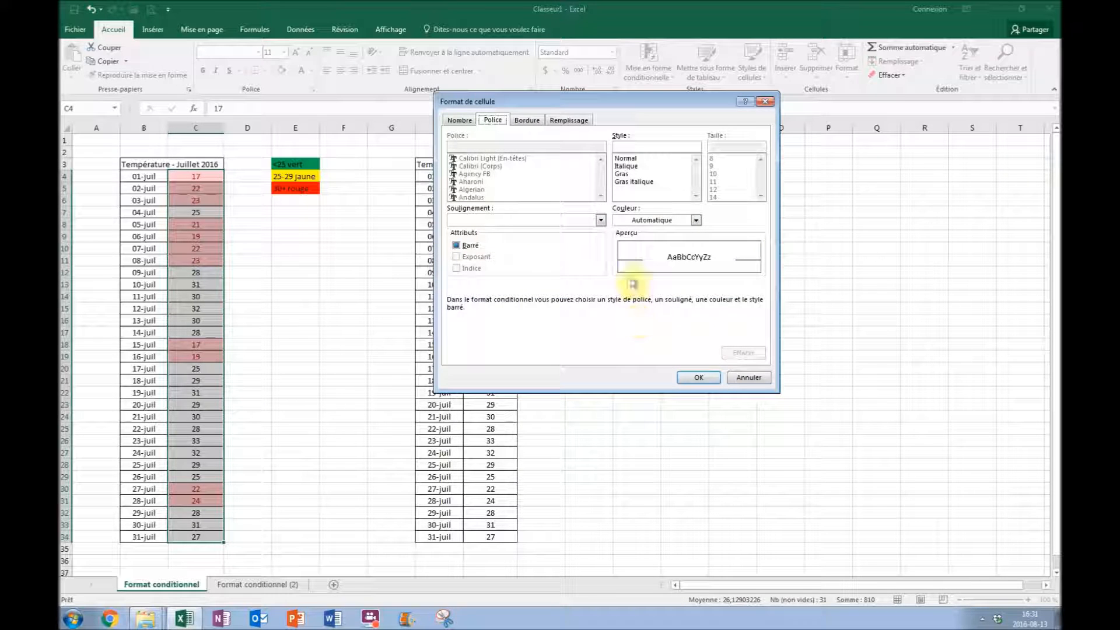
left_click(642, 220)
left_click(604, 181)
left_click(568, 120)
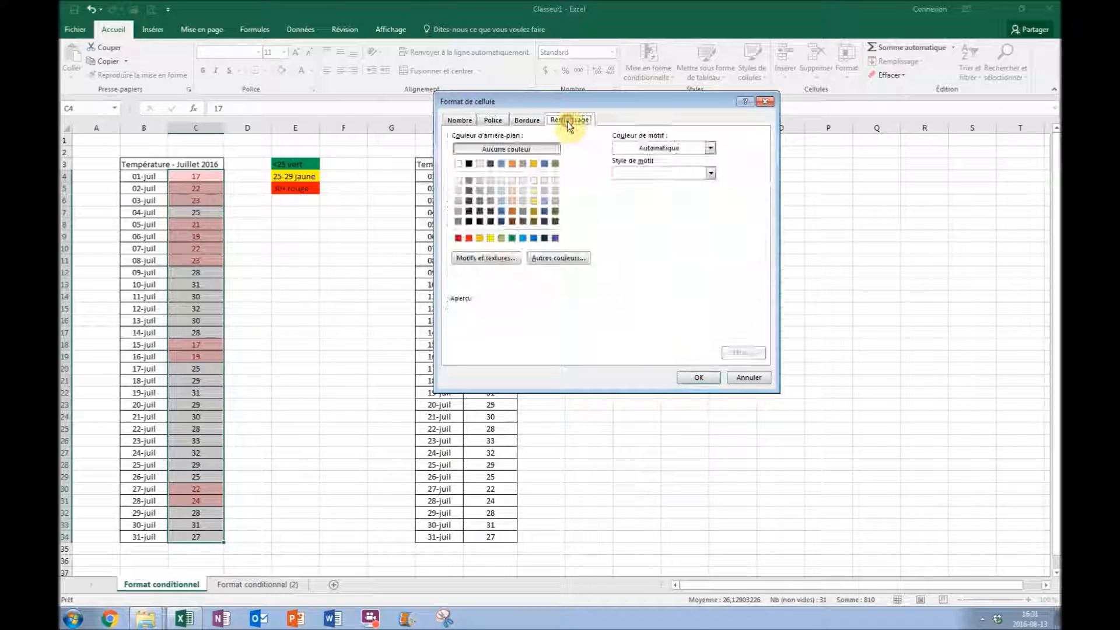
left_click(512, 237)
left_click(700, 376)
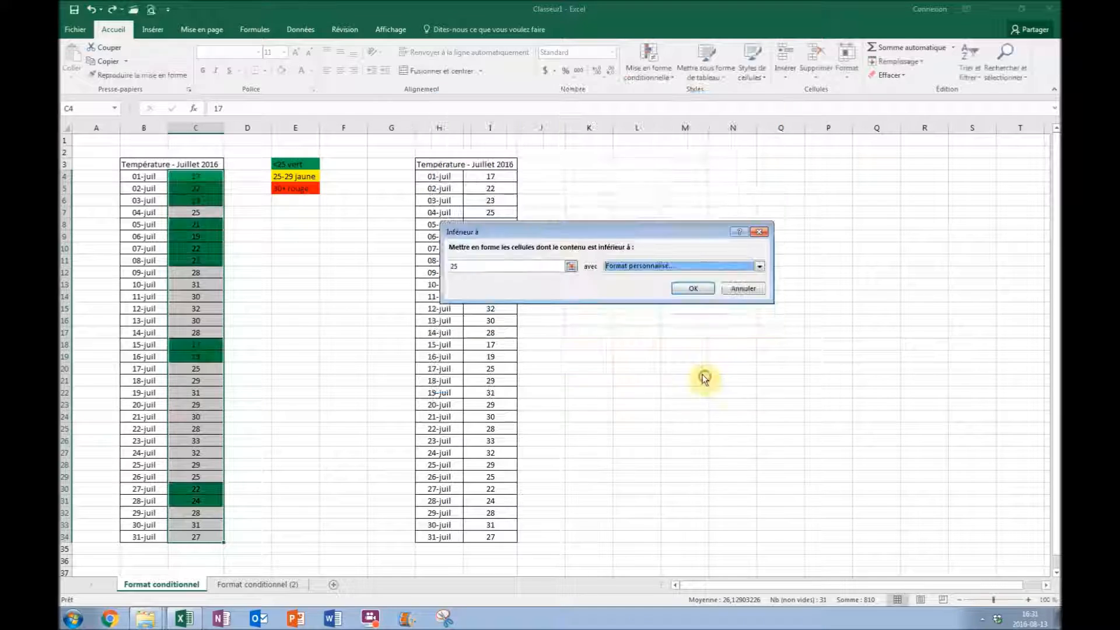
left_click(697, 289)
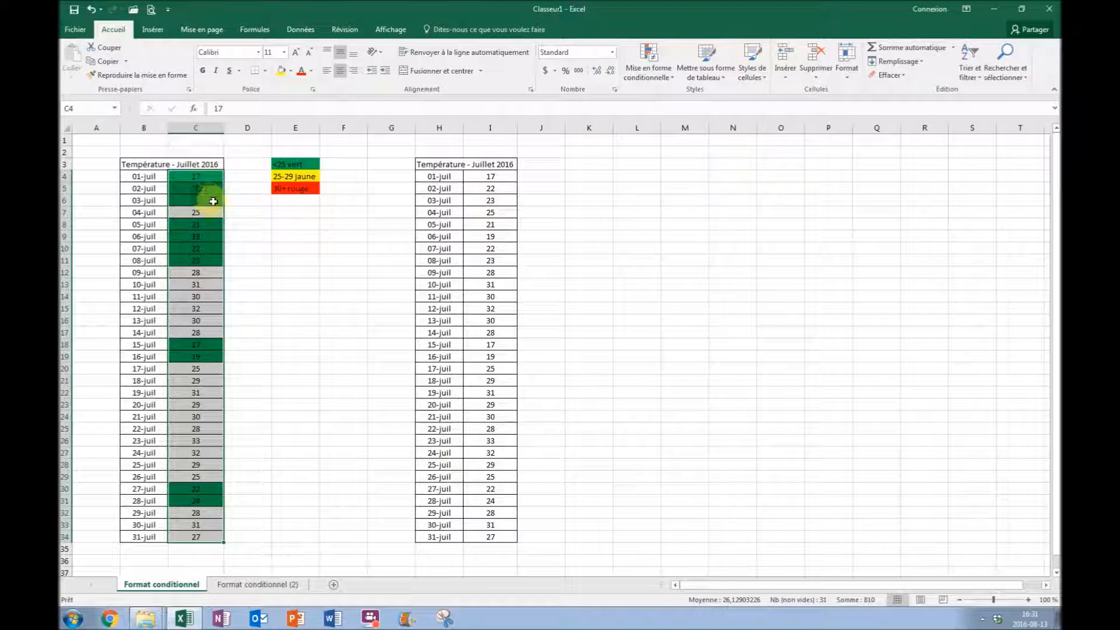
Start a between conditional formatting rule for C4:C34 with limits 25 and 29.
left_click(249, 207)
left_click_drag(194, 176, 195, 537)
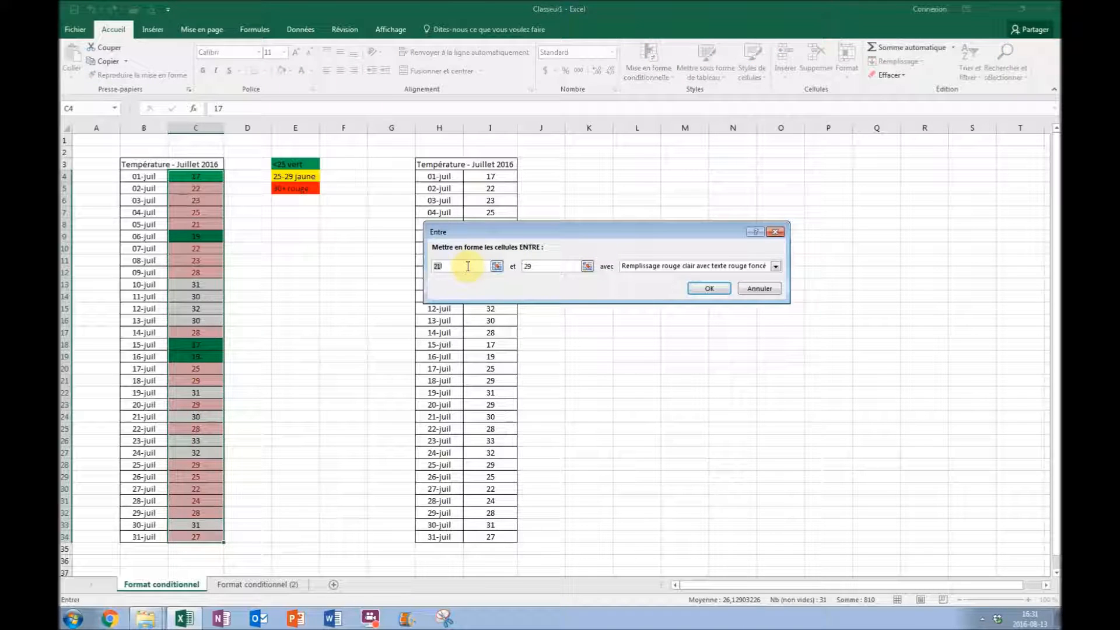
type("25")
left_click(548, 266)
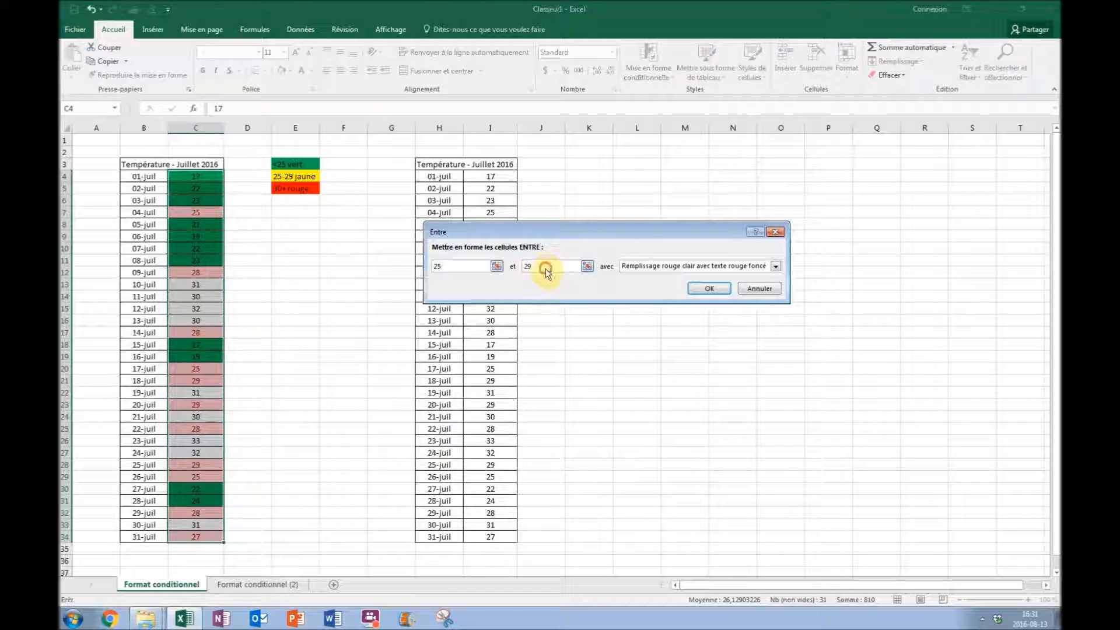
Give the 25-to-29 rule a custom format with a yellow fill and apply it.
left_click(683, 266)
left_click(668, 325)
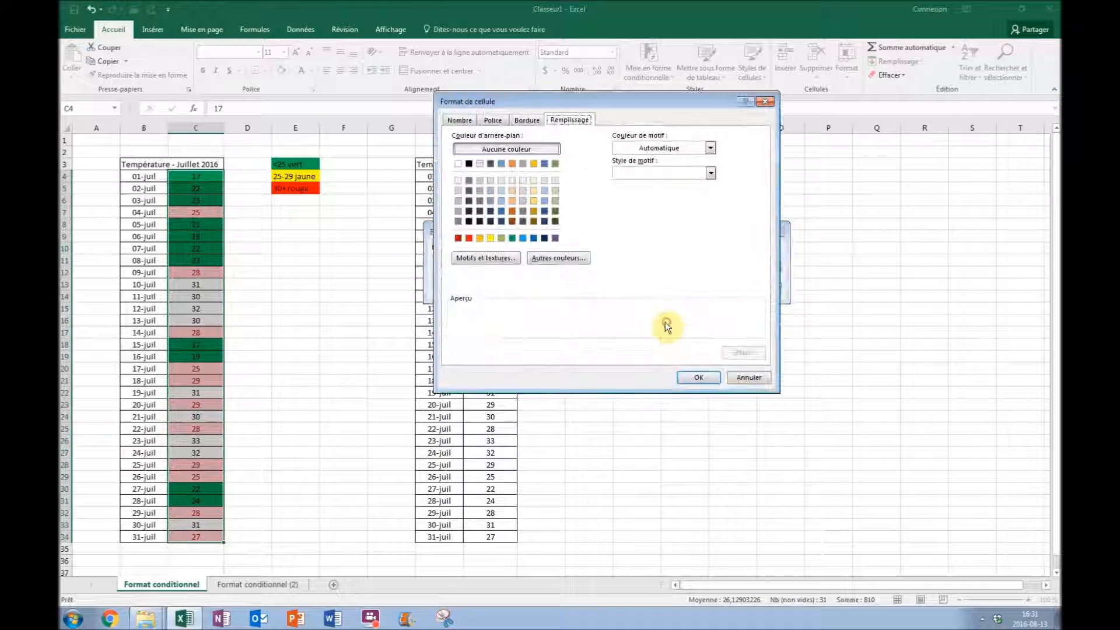
left_click(490, 238)
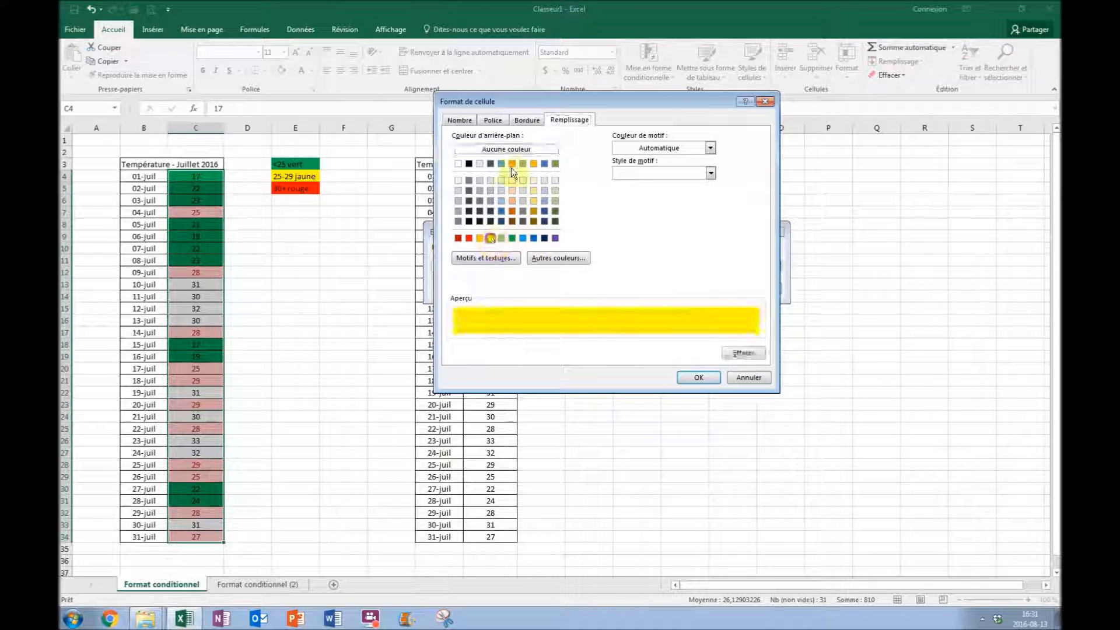
left_click(527, 120)
left_click(492, 119)
left_click(680, 219)
left_click(657, 282)
left_click(700, 378)
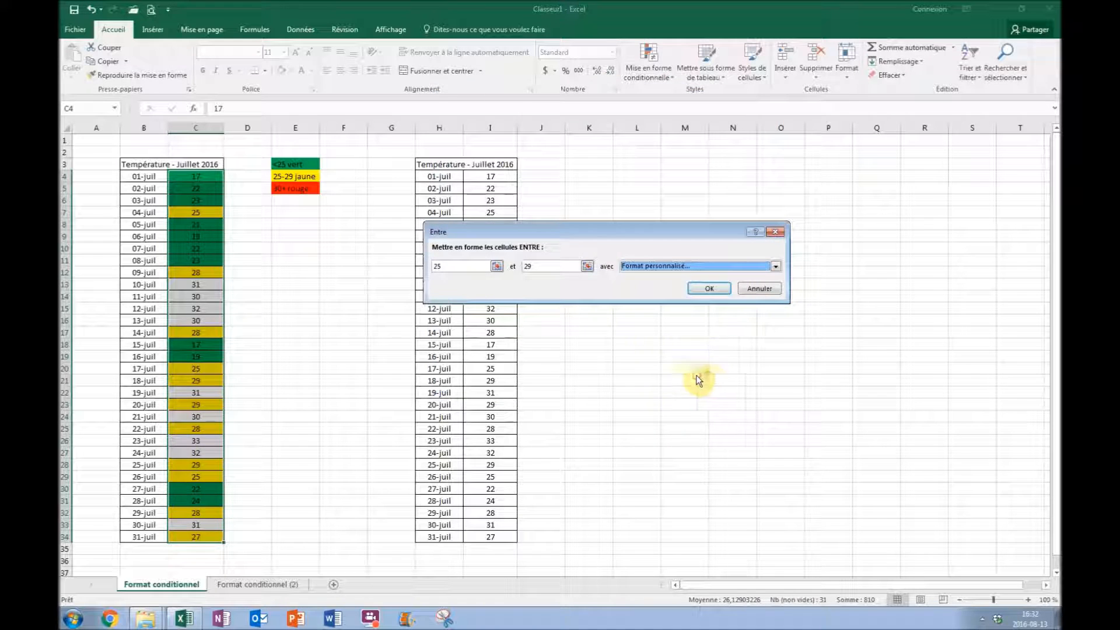
left_click(698, 288)
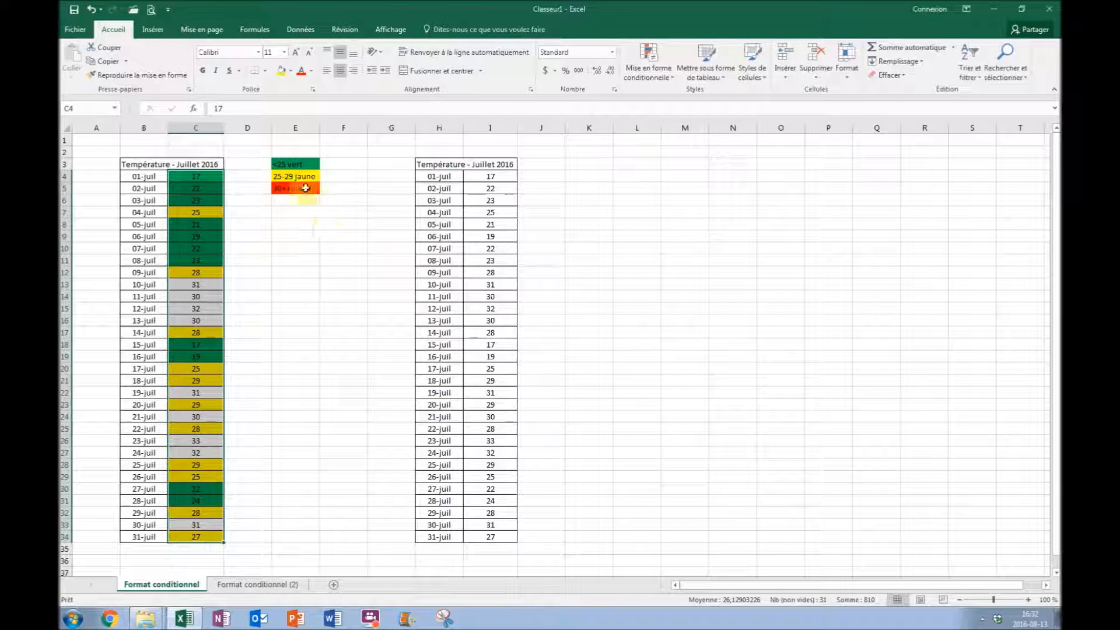
Define a new formatting rule for C4:C34 covering cell values greater than or equal to 30.
left_click_drag(196, 176, 200, 535)
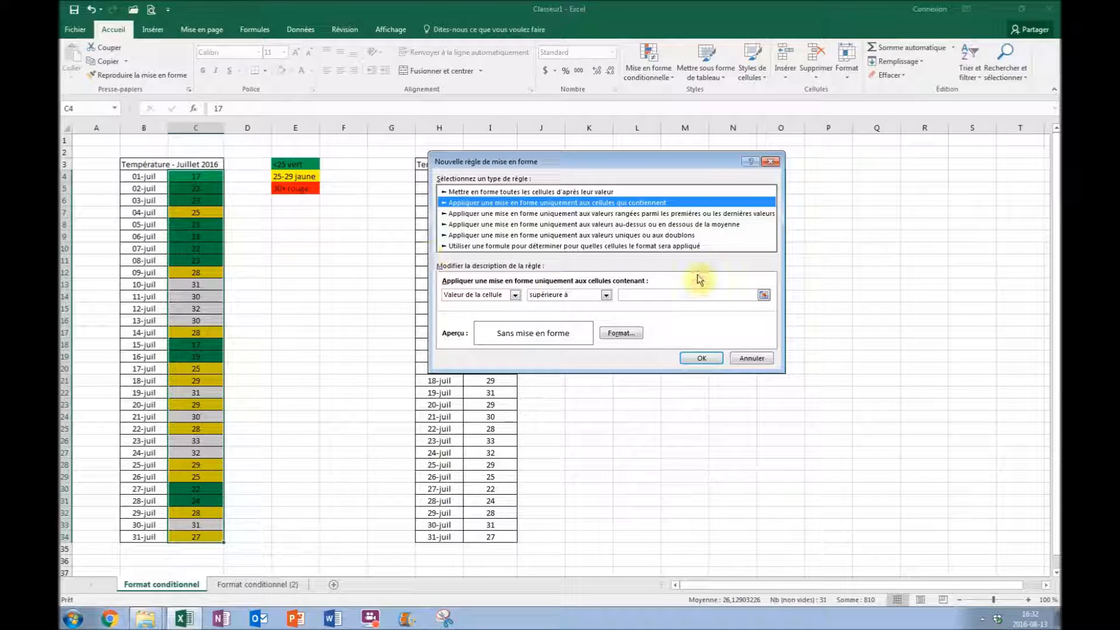
left_click(554, 294)
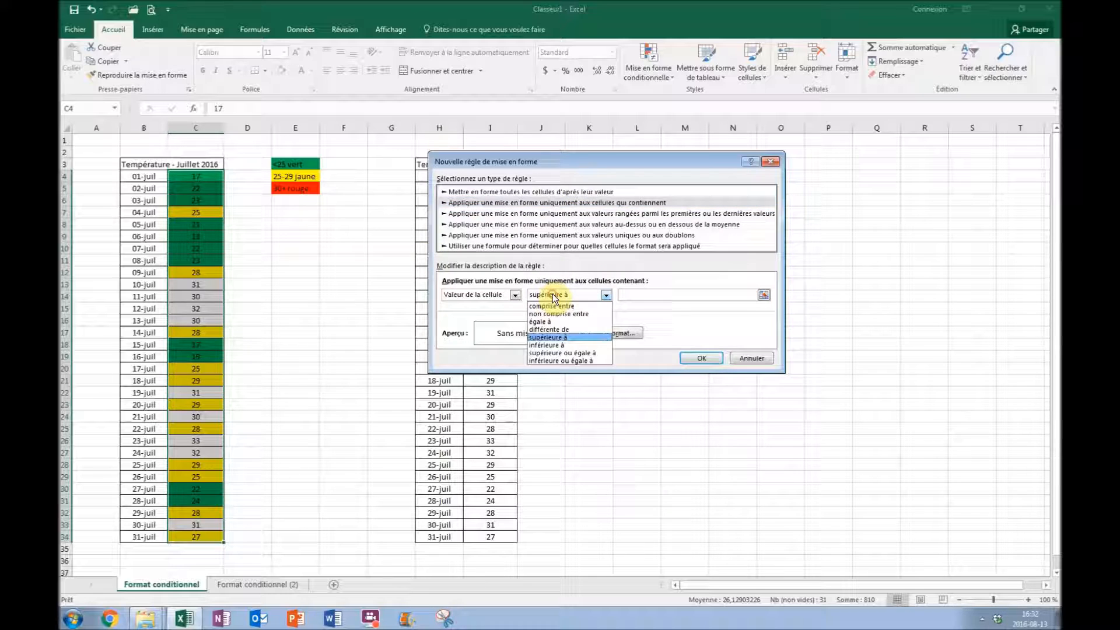
left_click(557, 353)
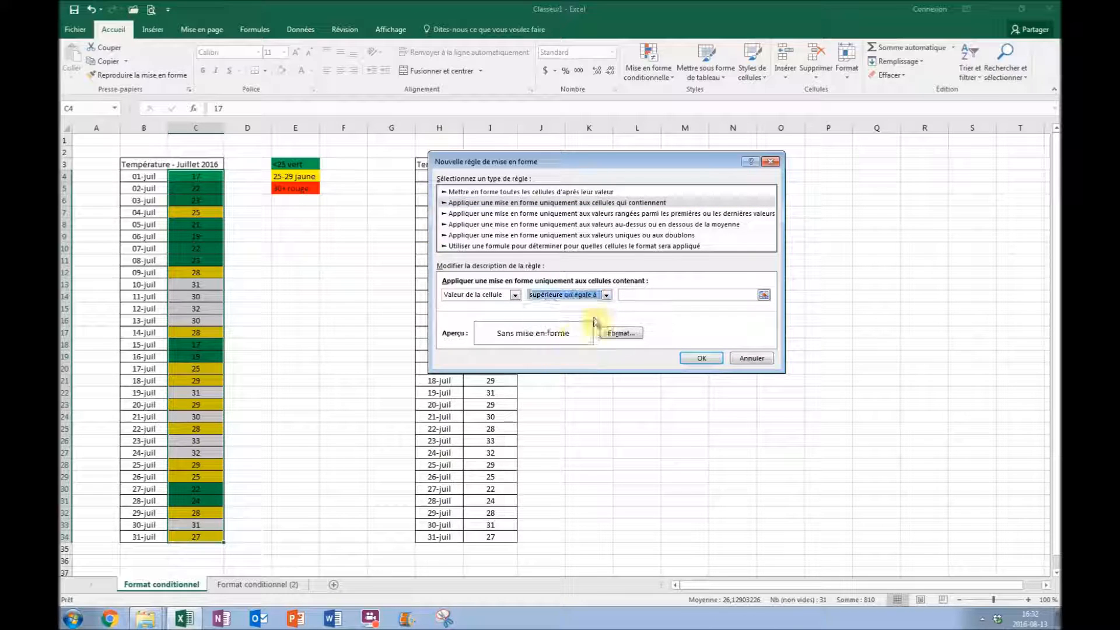
left_click(632, 297)
type("30")
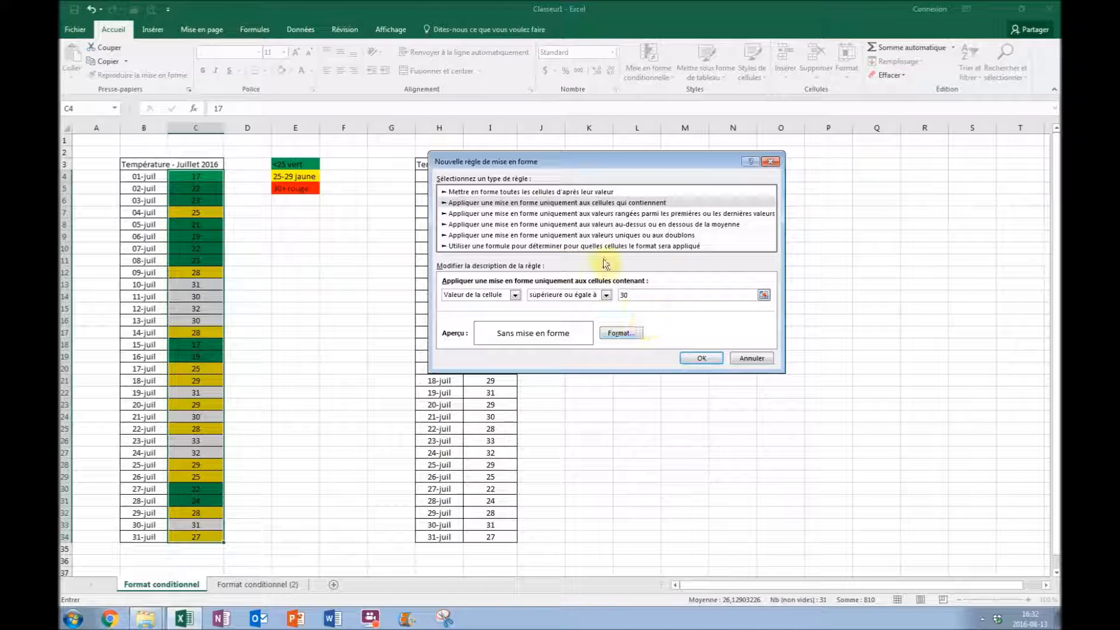
Format the 30-or-higher rule with automatic font colour and a red fill, and apply it.
left_click(619, 332)
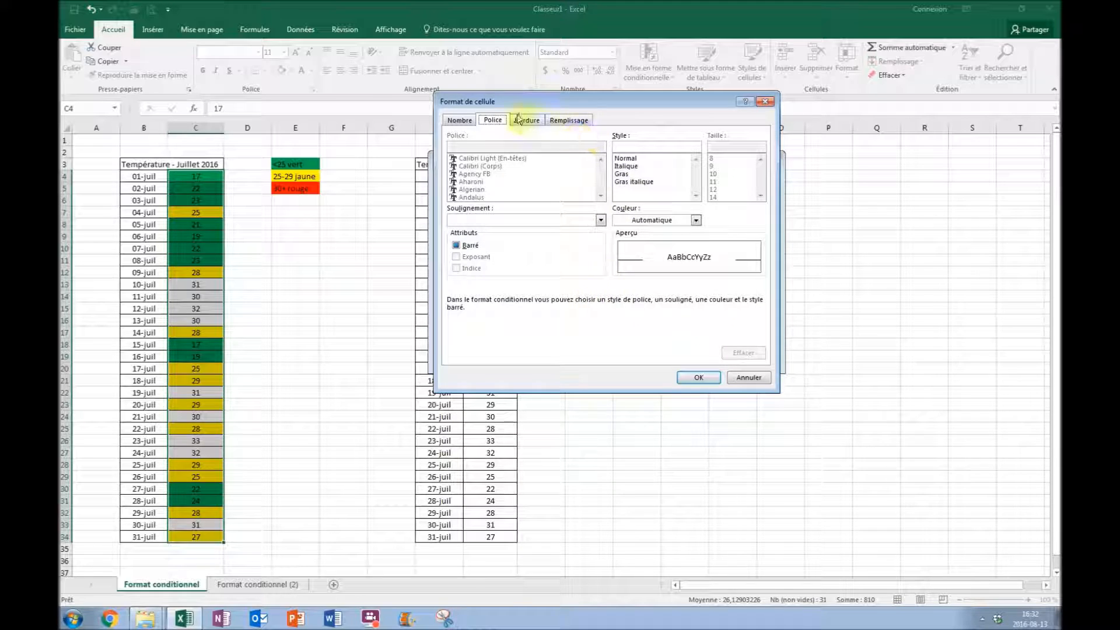
left_click(649, 222)
left_click(650, 232)
left_click(568, 119)
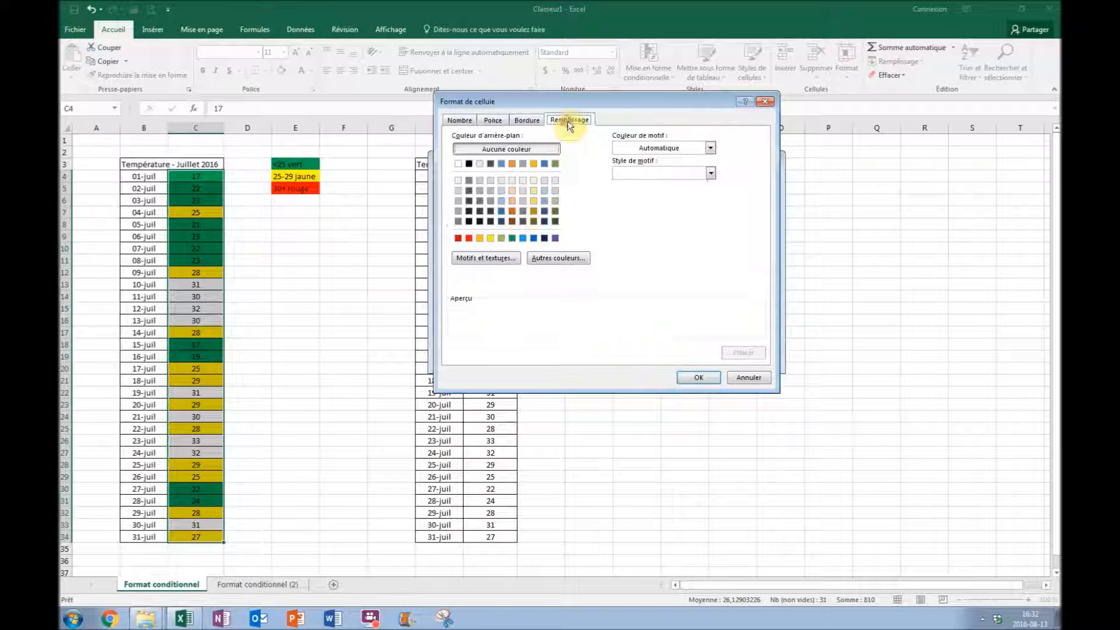
left_click(467, 238)
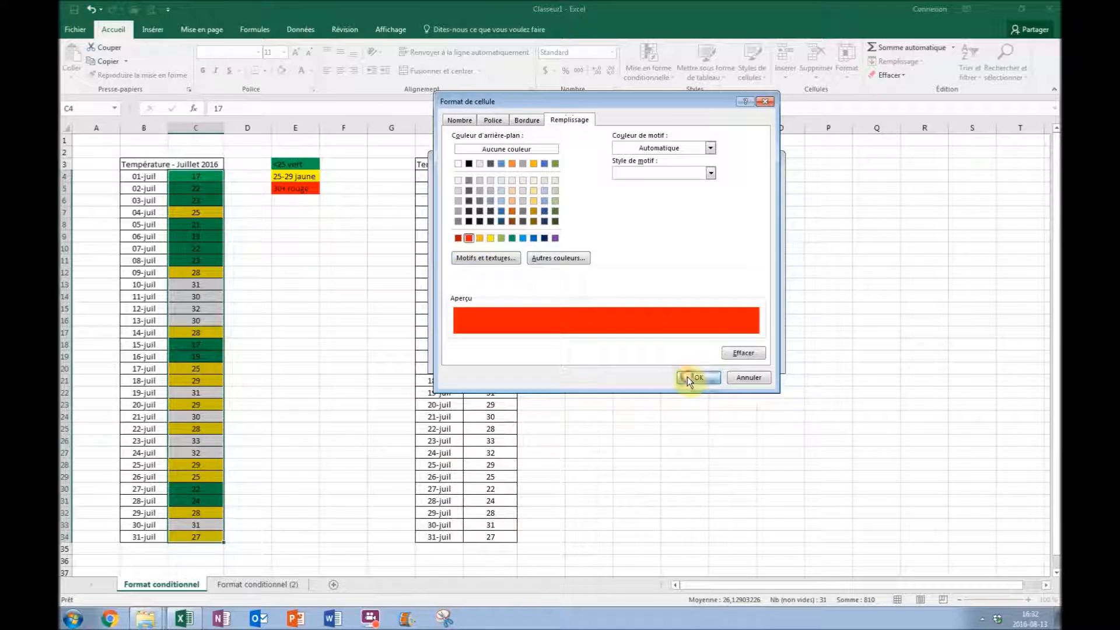
left_click(688, 376)
left_click(697, 357)
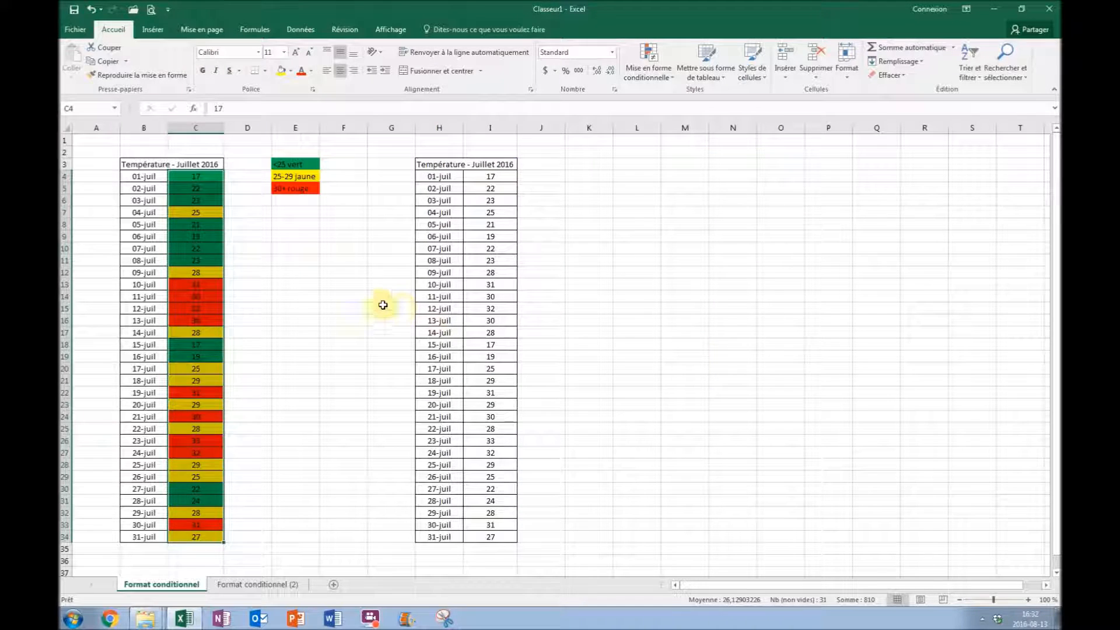
left_click(356, 298)
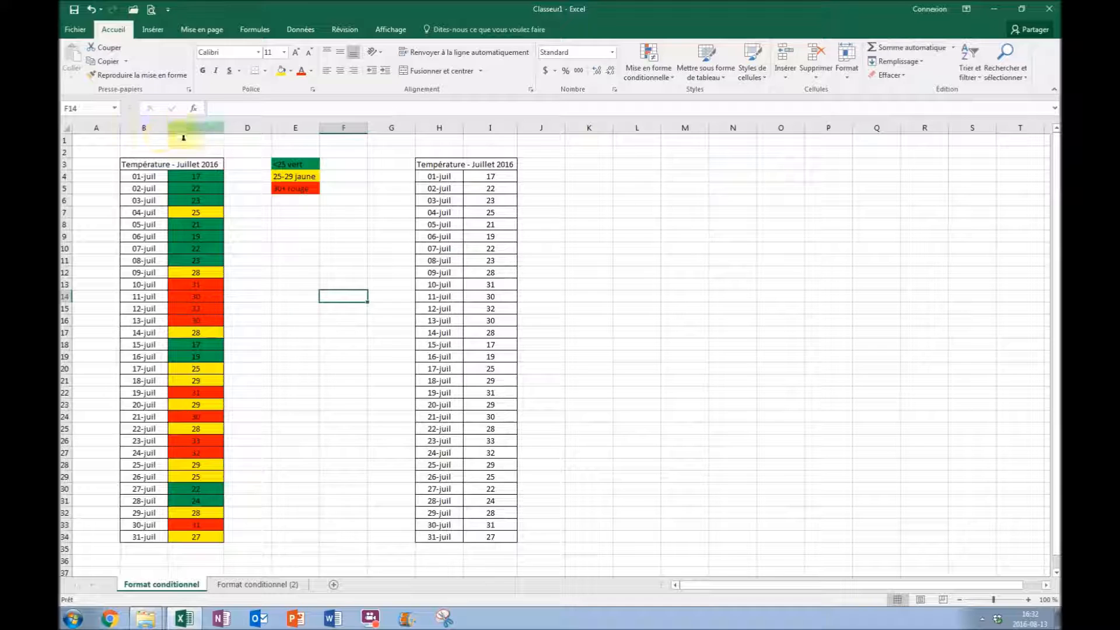
left_click_drag(194, 175, 186, 523)
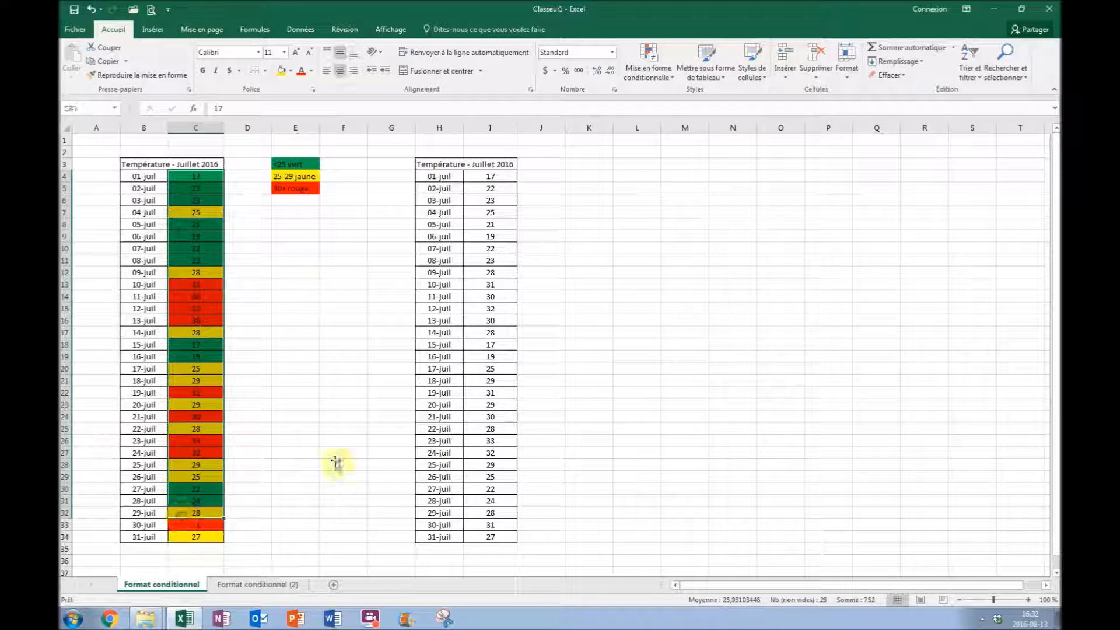
left_click(342, 440)
left_click_drag(197, 275, 194, 321)
left_click(274, 320)
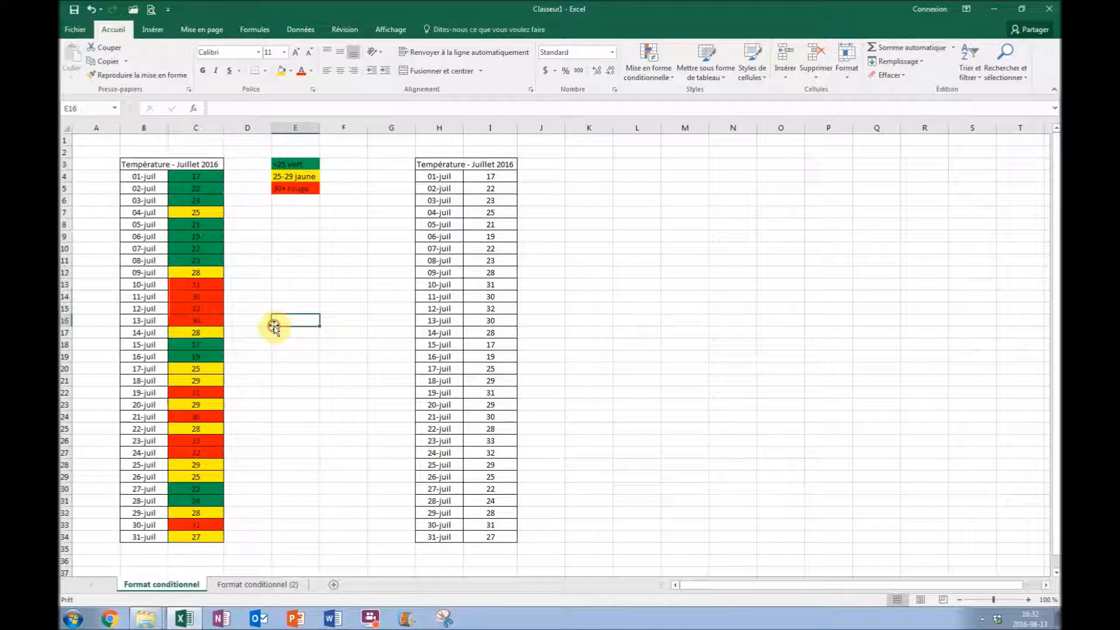
left_click_drag(195, 175, 200, 258)
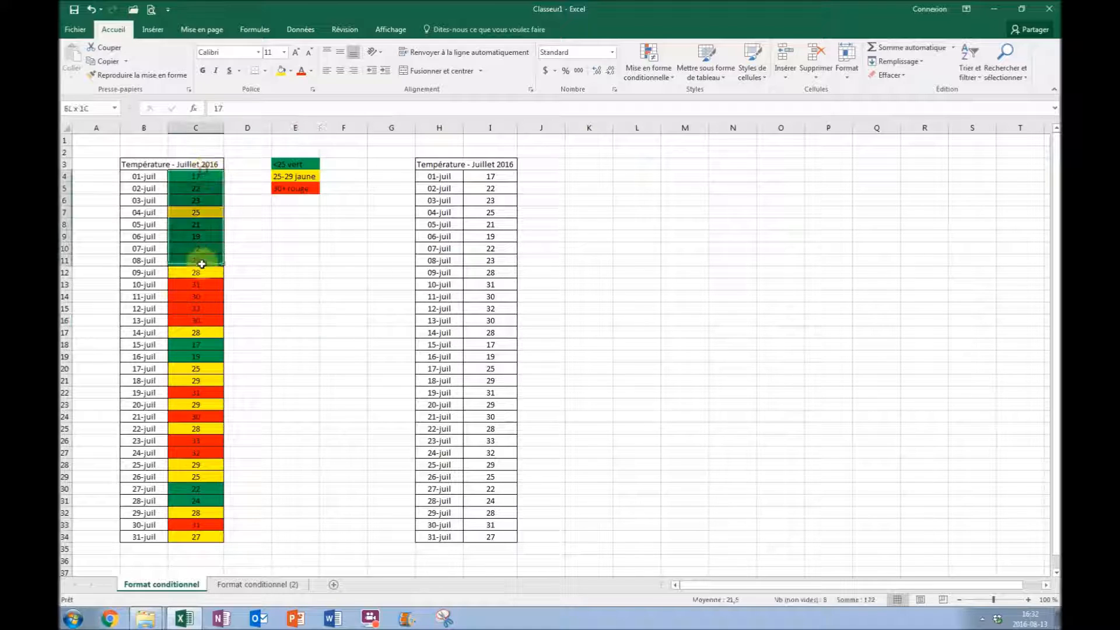
left_click(298, 261)
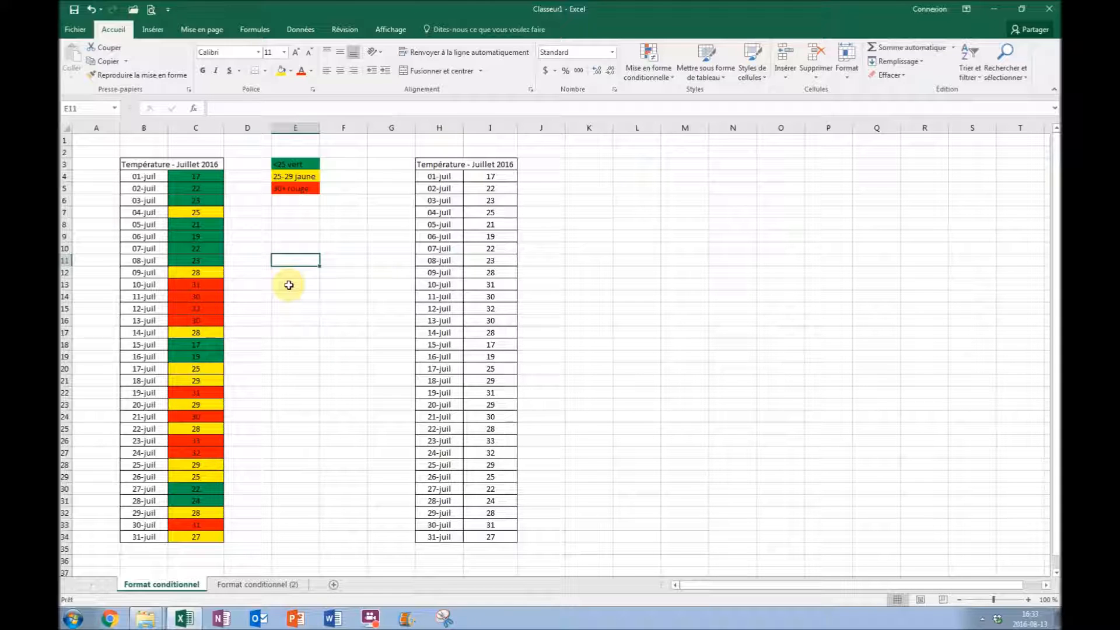
Try changing the 12-juil temperature in C15 to 22.
left_click(204, 308)
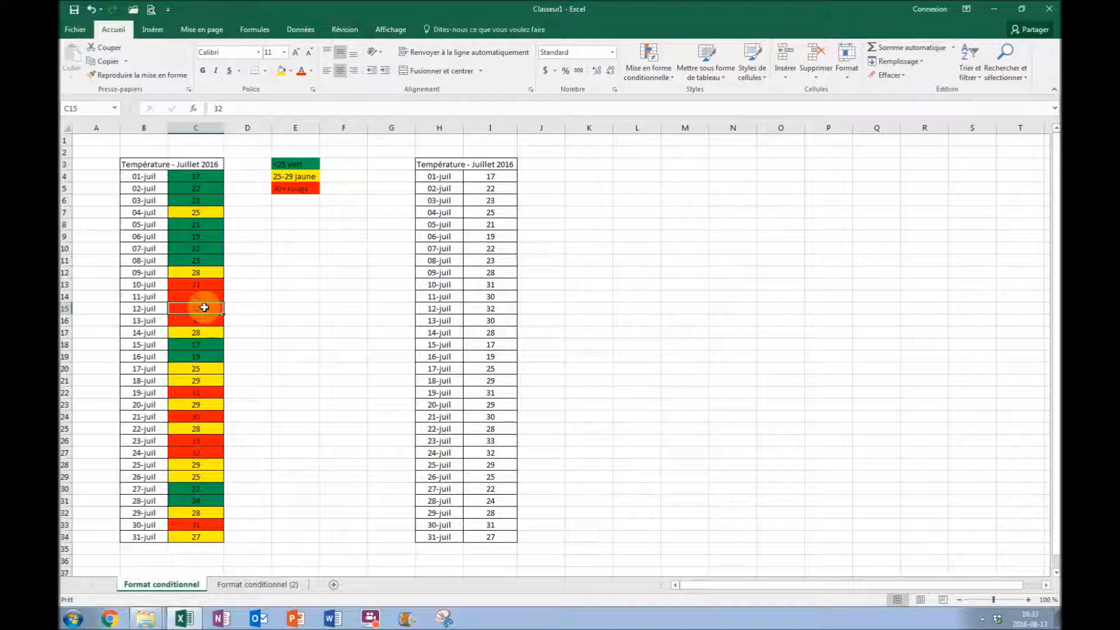
type("22")
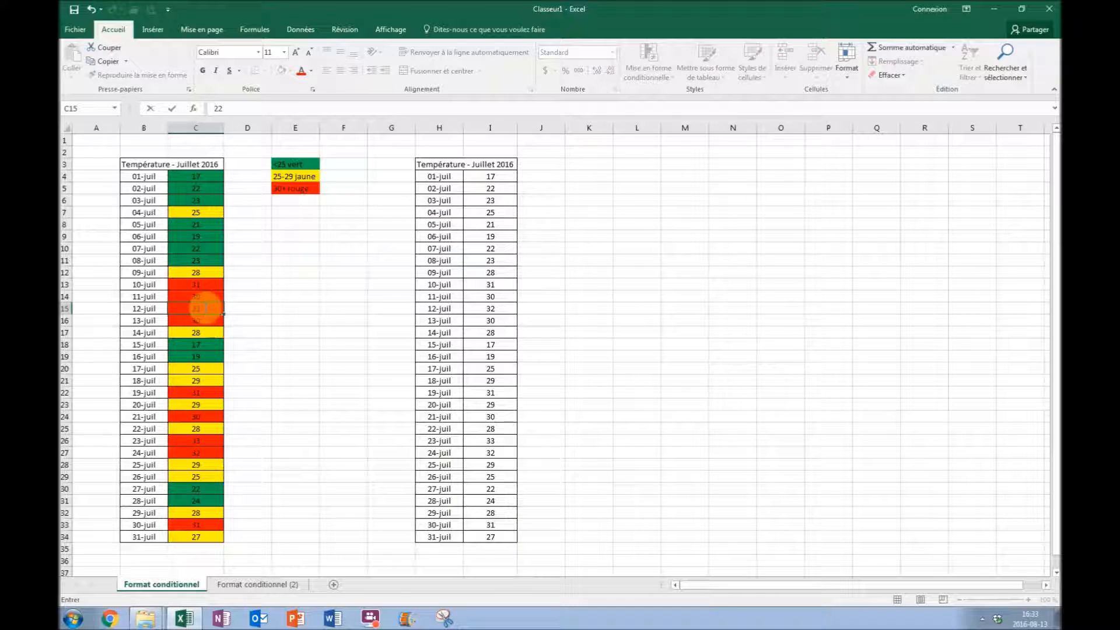
key("Return")
key("Up")
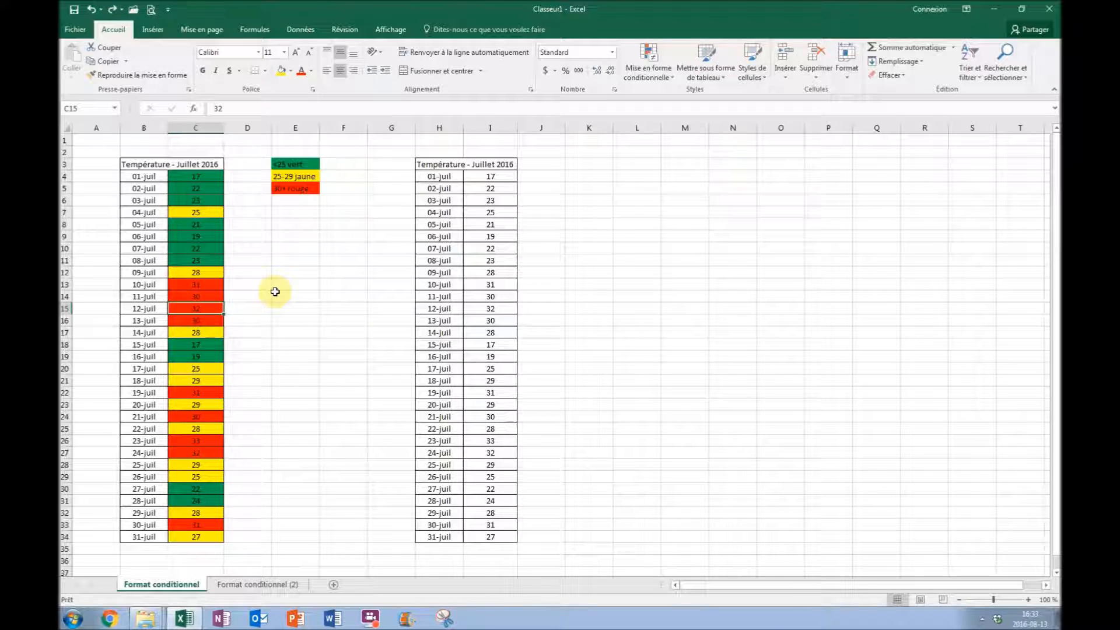
Review the conditional formatting rules applied to C4:C34 in the rules manager, leaving them as they are.
left_click_drag(196, 176, 196, 536)
left_click(648, 62)
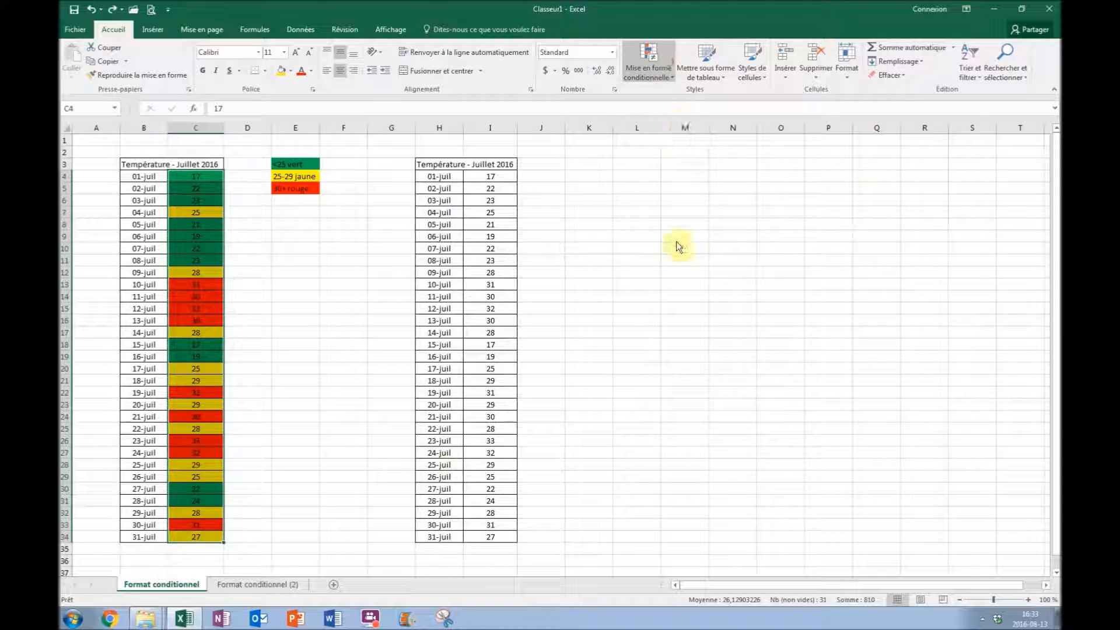
left_click(674, 254)
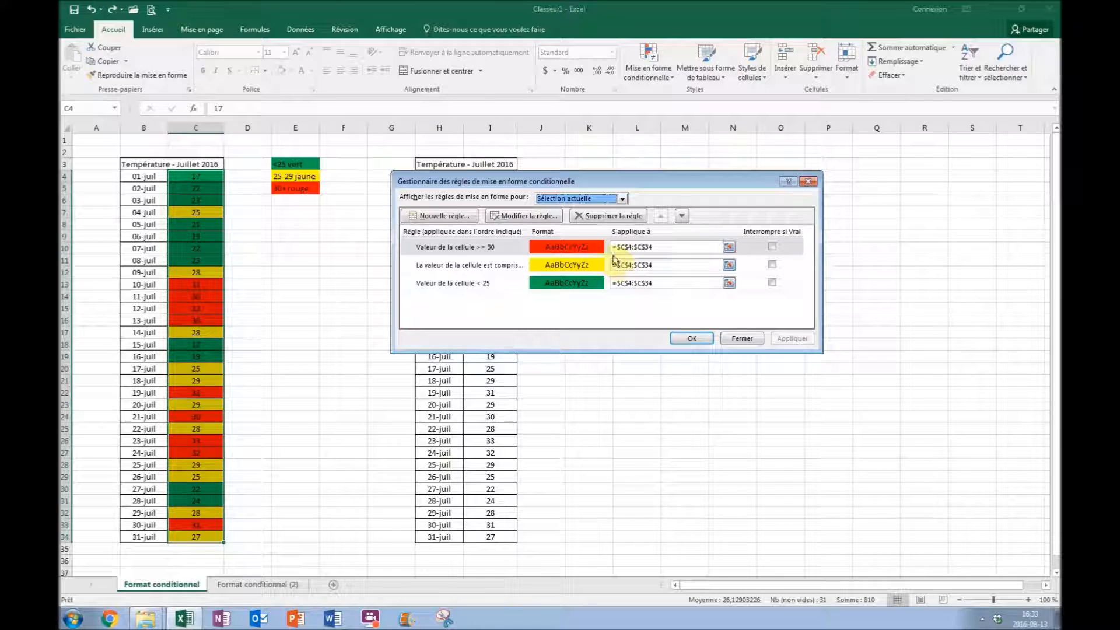
left_click(692, 338)
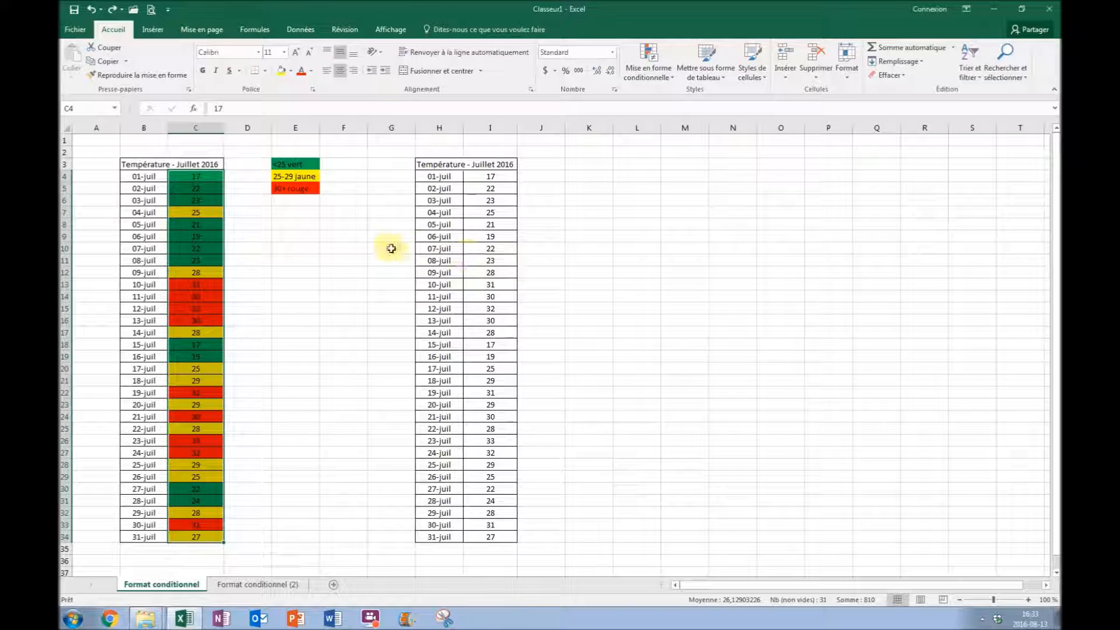